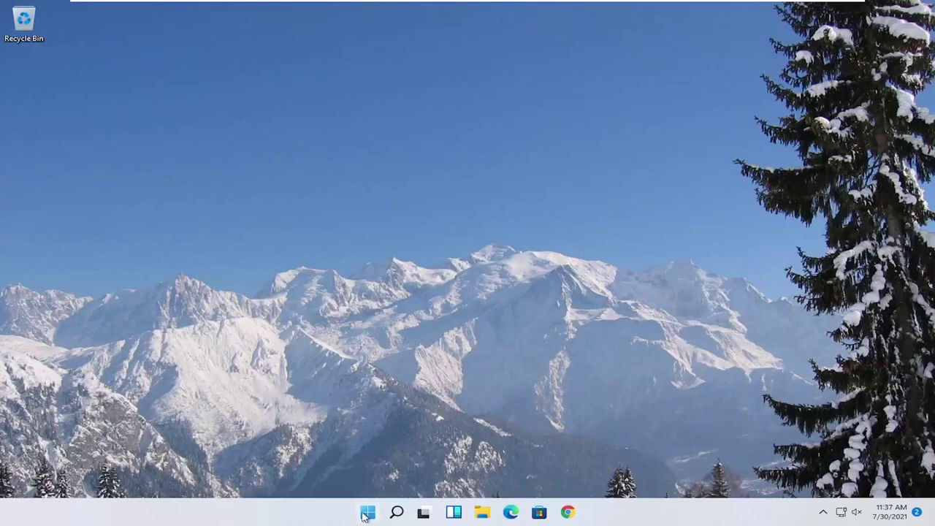
- Check the display adapter and driver details in the DirectX Diagnostic Tool (dxdiag)
{"action": "left_click", "coordinate": [367, 512]}
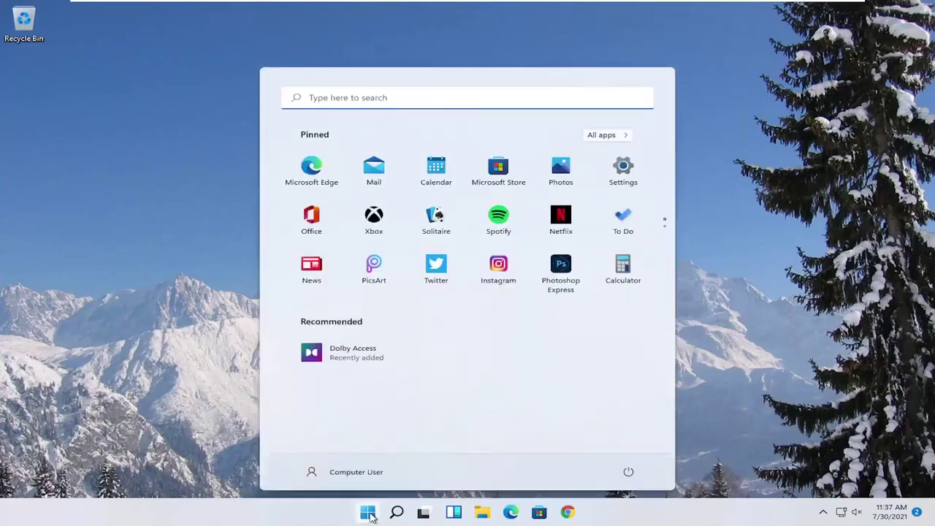
{"action": "type", "text": "dxdi"}
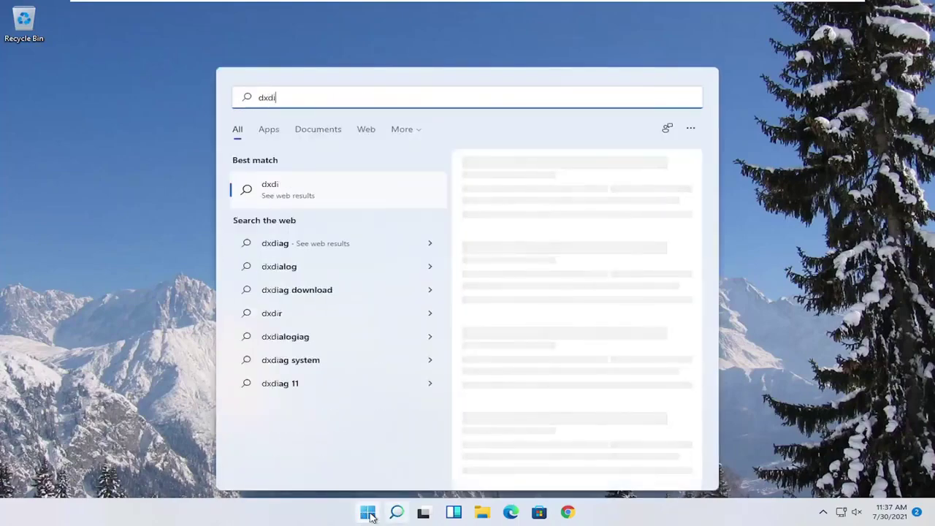
{"action": "type", "text": "ag"}
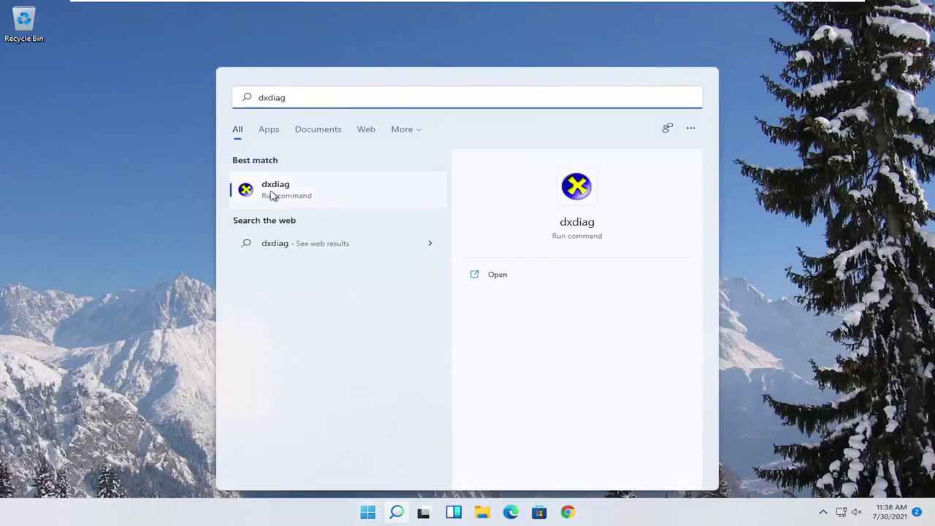
{"action": "left_click", "coordinate": [271, 189]}
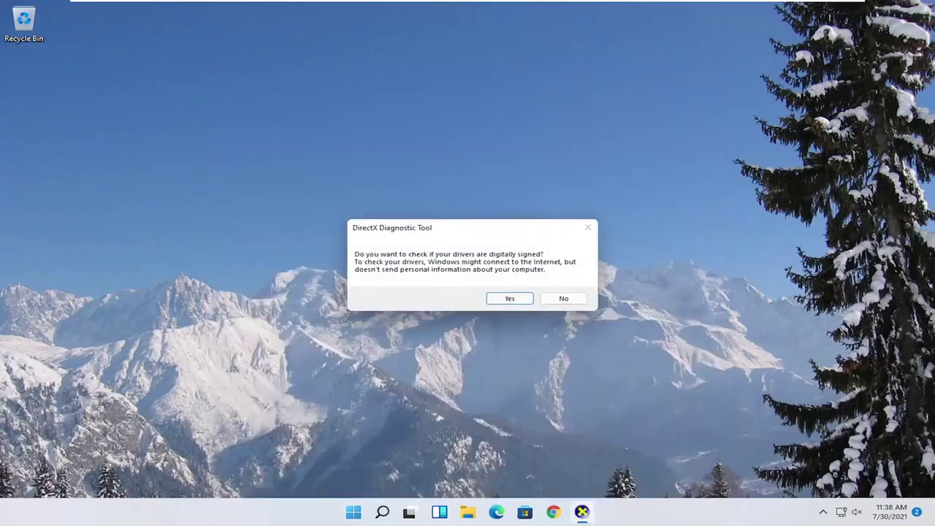
{"action": "left_click", "coordinate": [507, 301]}
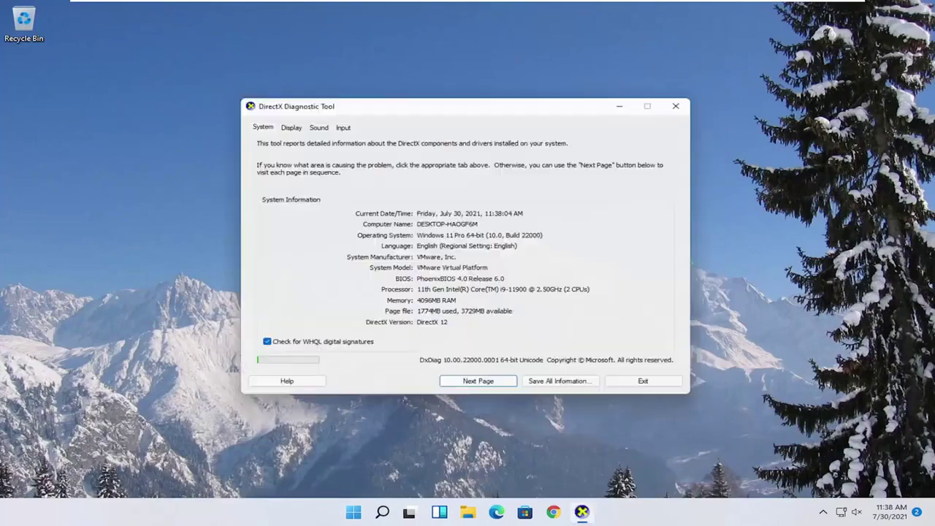
{"action": "left_click", "coordinate": [287, 124]}
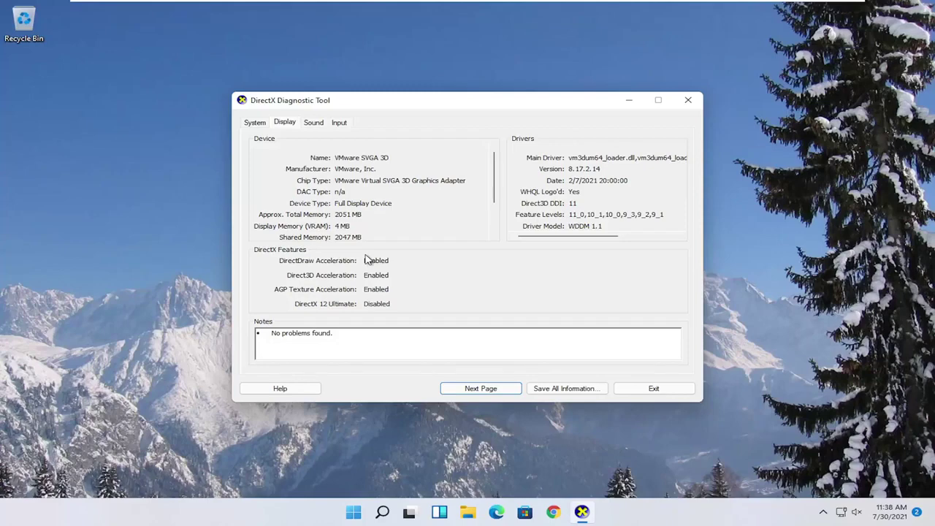
{"action": "left_click", "coordinate": [689, 100]}
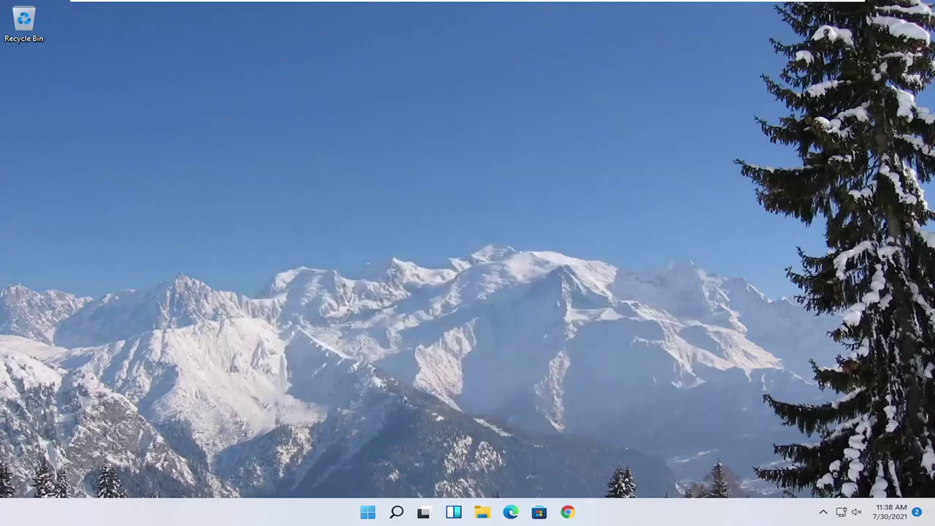
- Set Windows visual effects to Adjust for best performance in Performance Options and apply
{"action": "left_click", "coordinate": [395, 513]}
{"action": "type", "text": "adjust"}
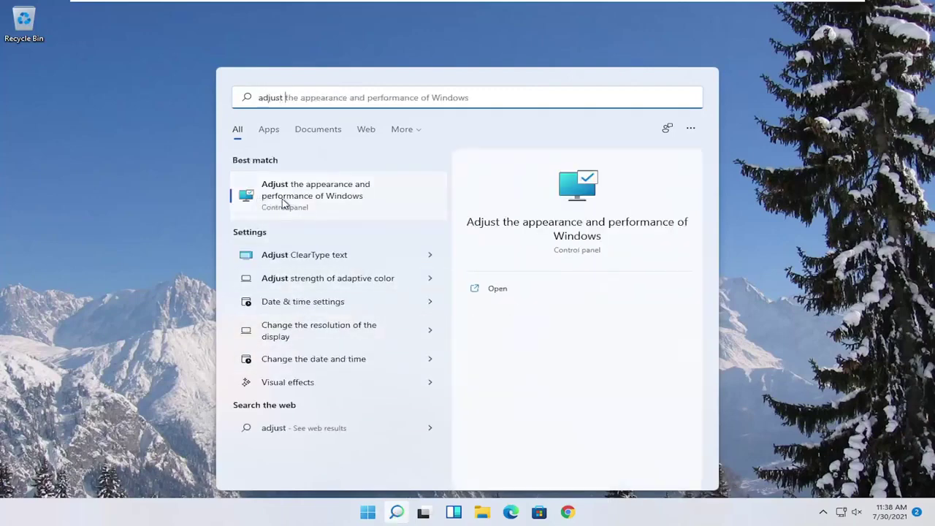
{"action": "left_click", "coordinate": [317, 202]}
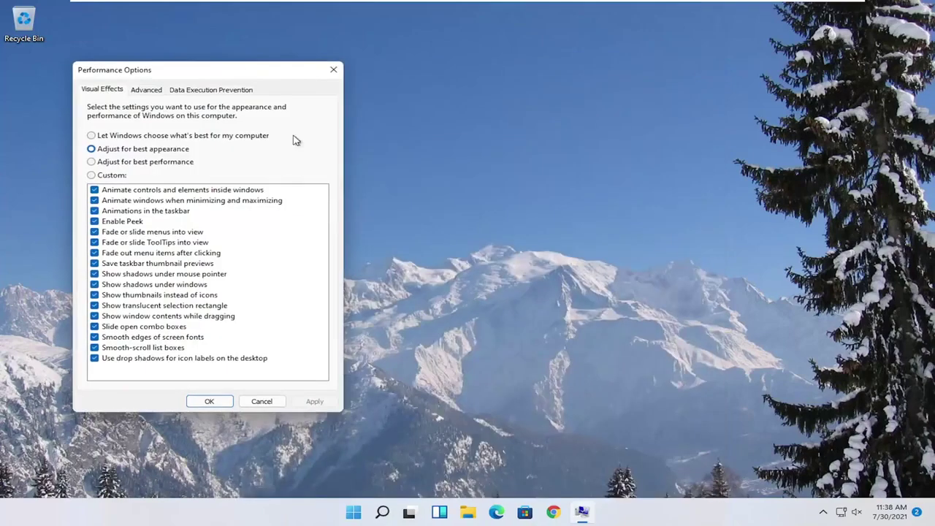
{"action": "left_click_drag", "start_coordinate": [219, 73], "coordinate": [427, 74]}
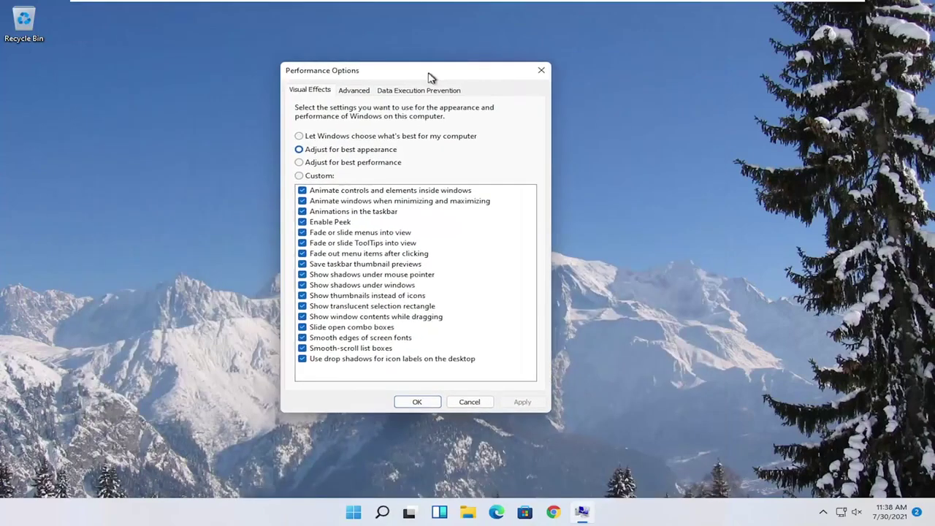
{"action": "left_click", "coordinate": [322, 162]}
{"action": "left_click", "coordinate": [522, 401]}
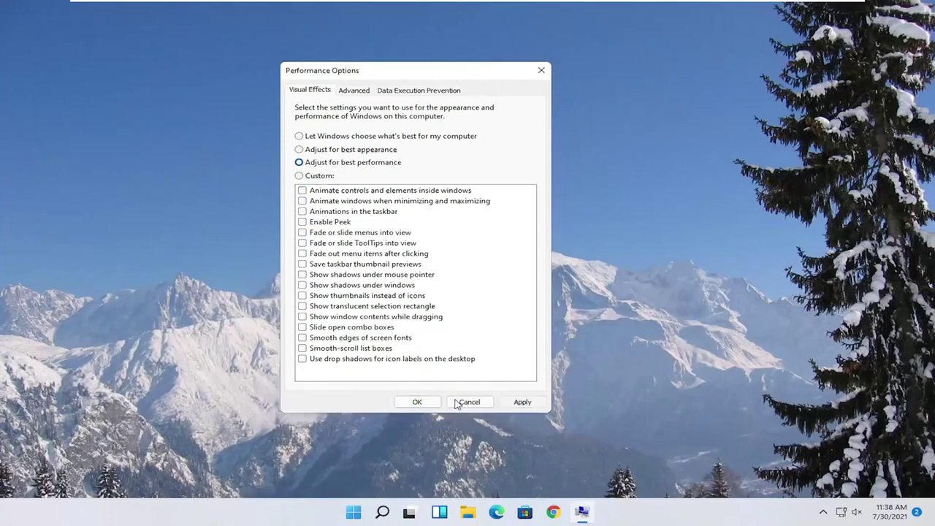
{"action": "left_click", "coordinate": [417, 402]}
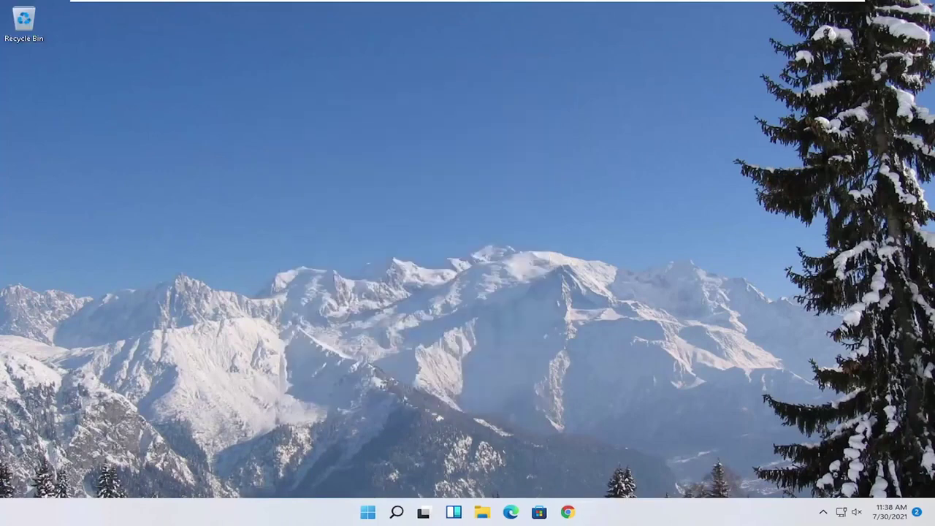
- Go from the Game Mode settings page to the per-app Graphics settings
{"action": "left_click", "coordinate": [396, 512]}
{"action": "type", "text": "game"}
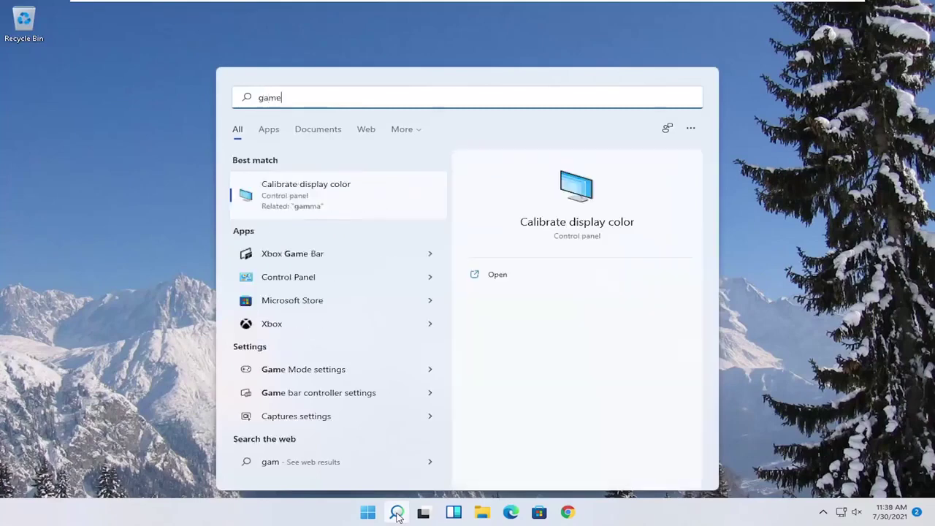
{"action": "type", "text": " mode"}
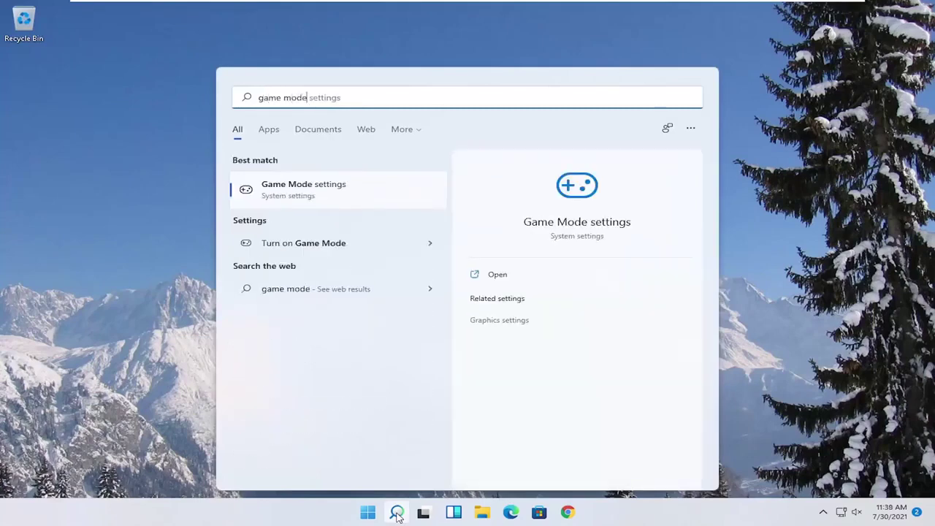
{"action": "left_click", "coordinate": [292, 193]}
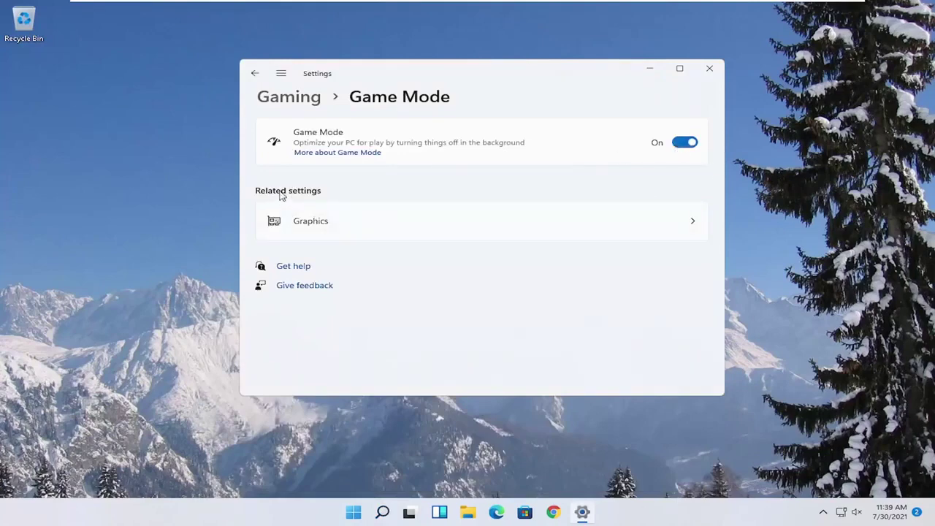
{"action": "left_click", "coordinate": [321, 233]}
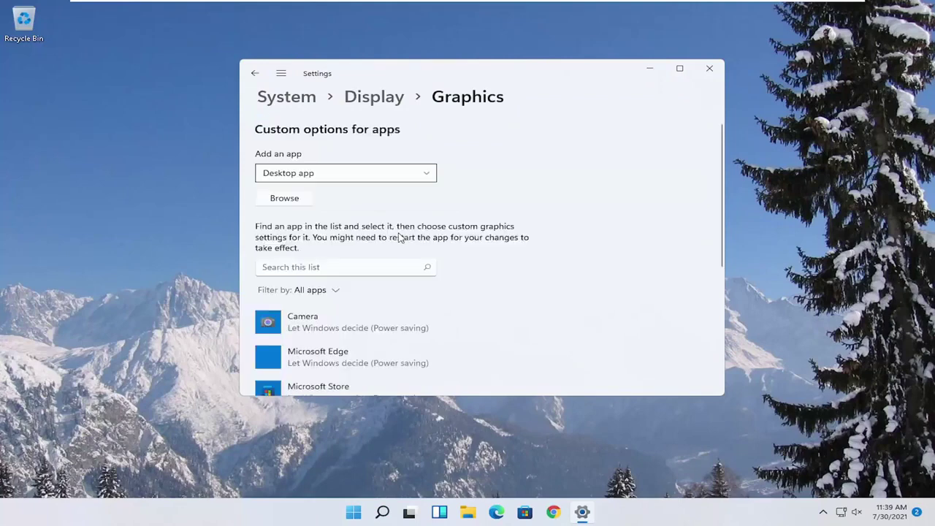
{"action": "scroll", "coordinate": [399, 236], "scroll_direction": "down", "scroll_amount": 4}
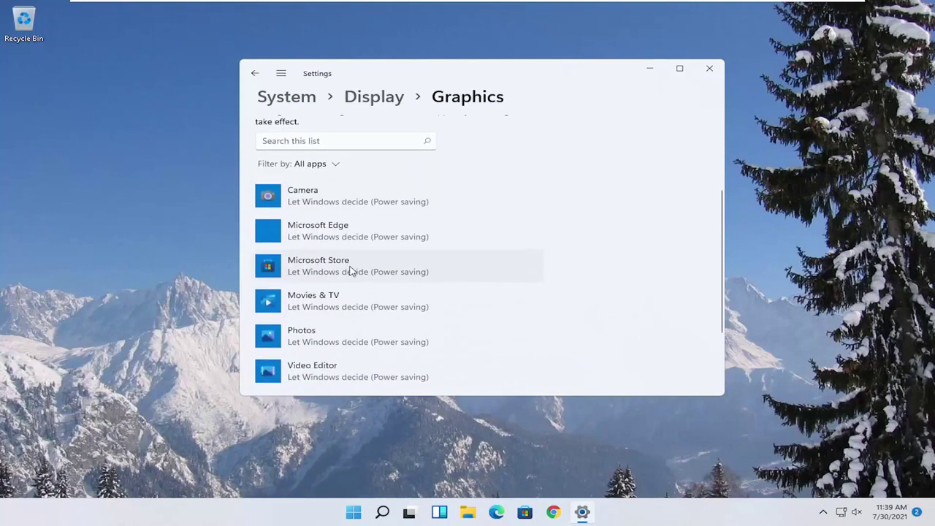
- Save High performance as Microsoft Store's graphics preference and confirm the setting
{"action": "left_click", "coordinate": [357, 273]}
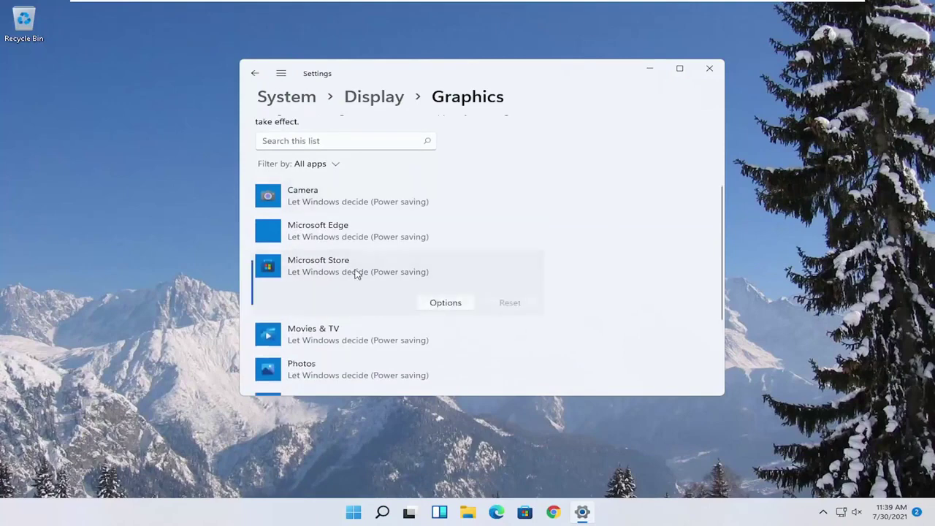
{"action": "left_click", "coordinate": [448, 304]}
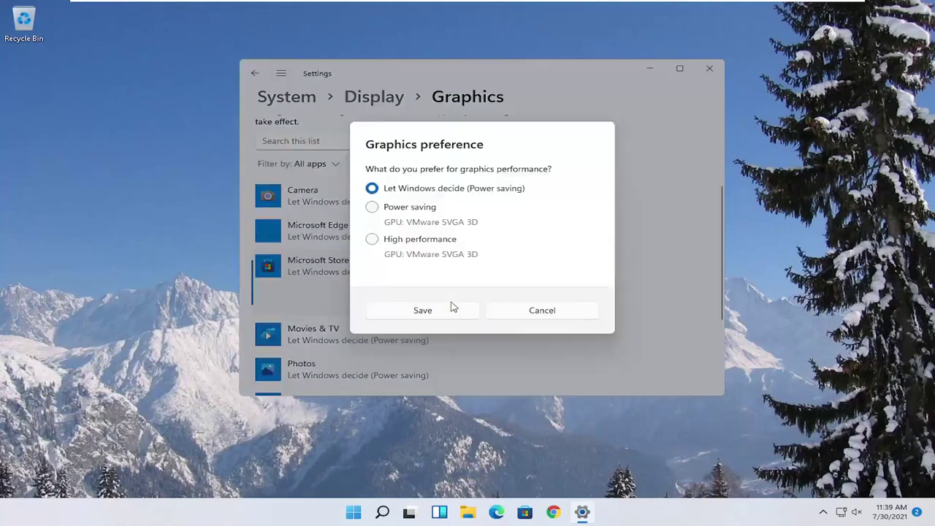
{"action": "left_click", "coordinate": [378, 246]}
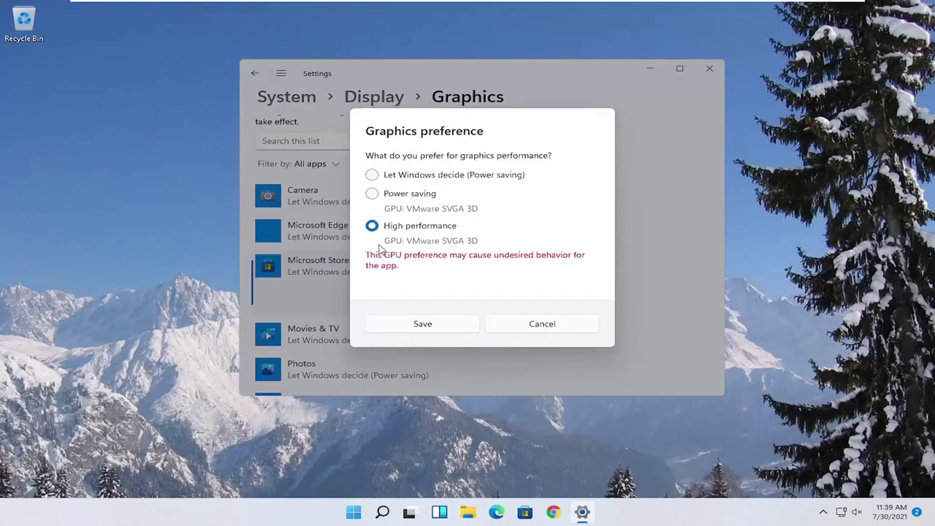
{"action": "left_click", "coordinate": [422, 324]}
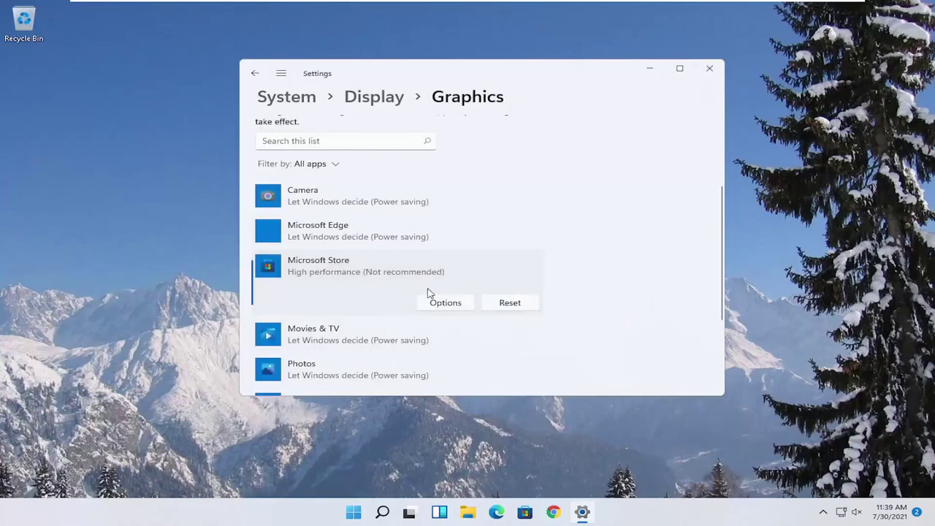
{"action": "left_click", "coordinate": [439, 305]}
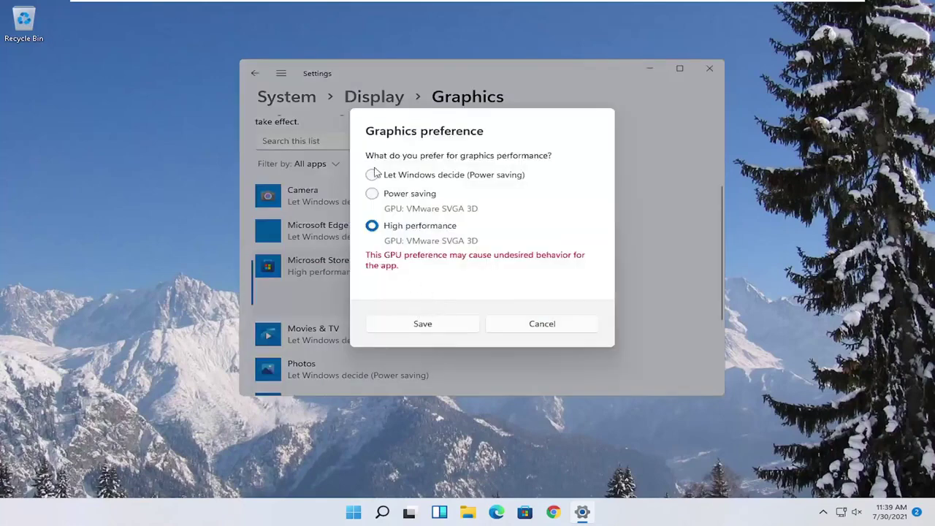
{"action": "left_click", "coordinate": [553, 324]}
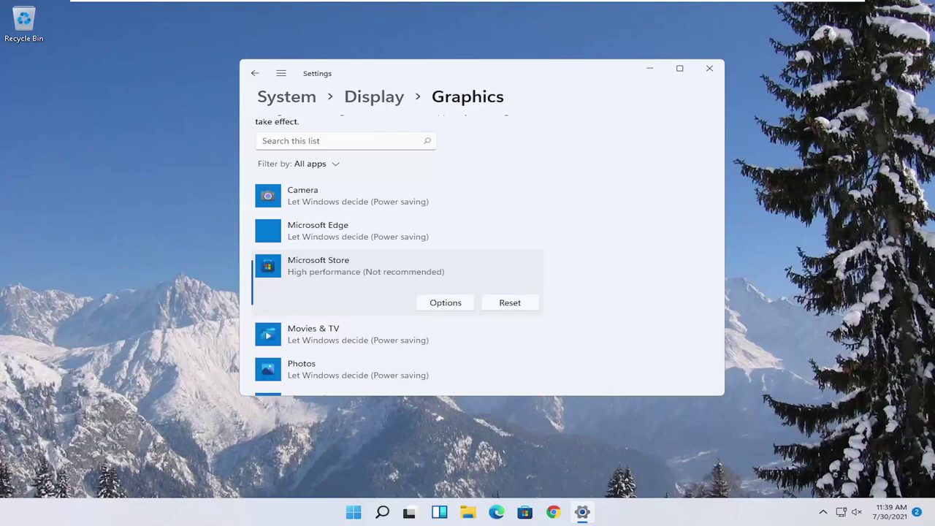
- Close Settings and view Task Manager's Startup apps with their status and impact
{"action": "left_click", "coordinate": [709, 68]}
{"action": "mouse_move", "coordinate": [441, 501]}
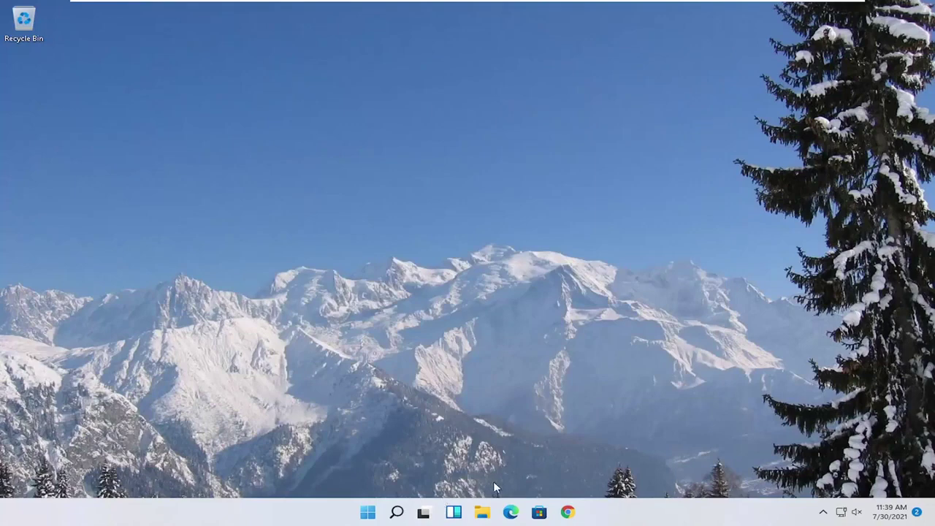
{"action": "right_click", "coordinate": [366, 516]}
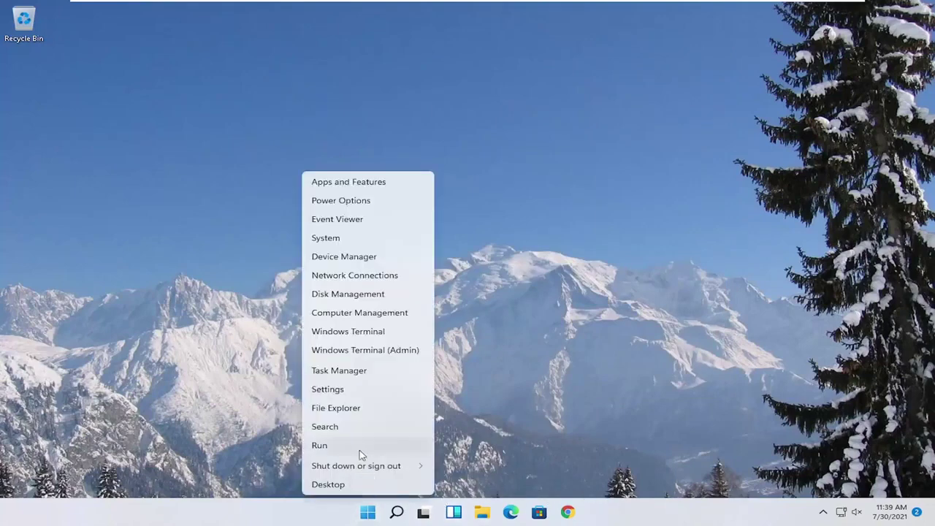
{"action": "left_click", "coordinate": [338, 371]}
{"action": "left_click", "coordinate": [435, 111]}
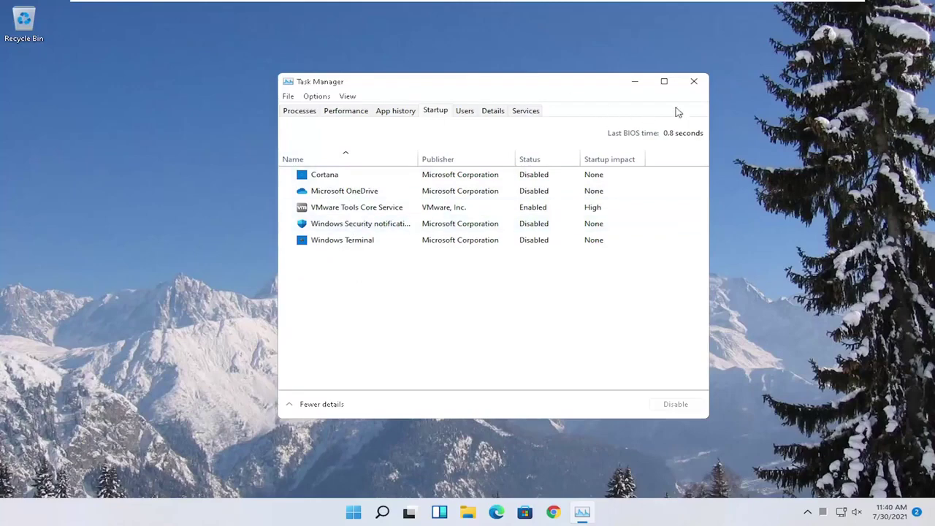
- Review the 43 installed apps under Apps & features, then close Settings
{"action": "left_click", "coordinate": [693, 81]}
{"action": "left_click", "coordinate": [397, 512]}
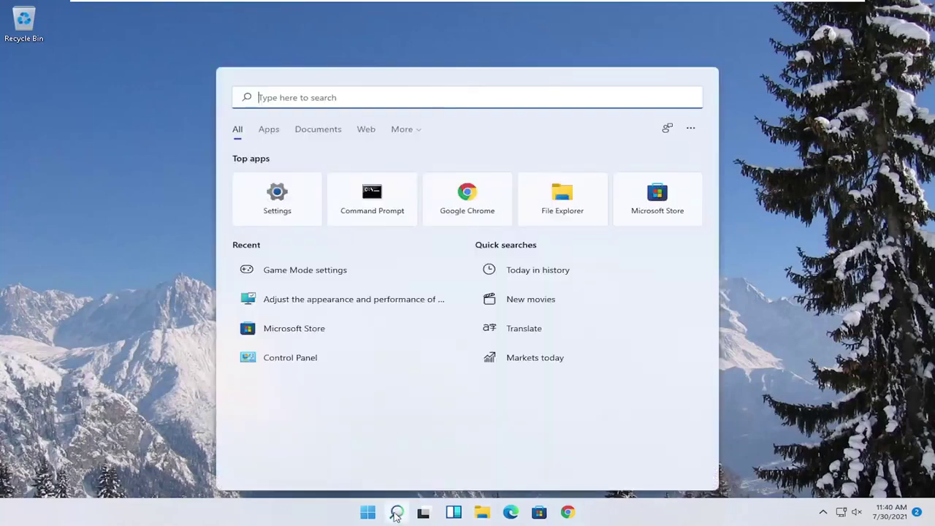
{"action": "type", "text": "apps annd"}
{"action": "key", "text": "BackSpace"}
{"action": "key", "text": "BackSpace"}
{"action": "key", "text": "BackSpace"}
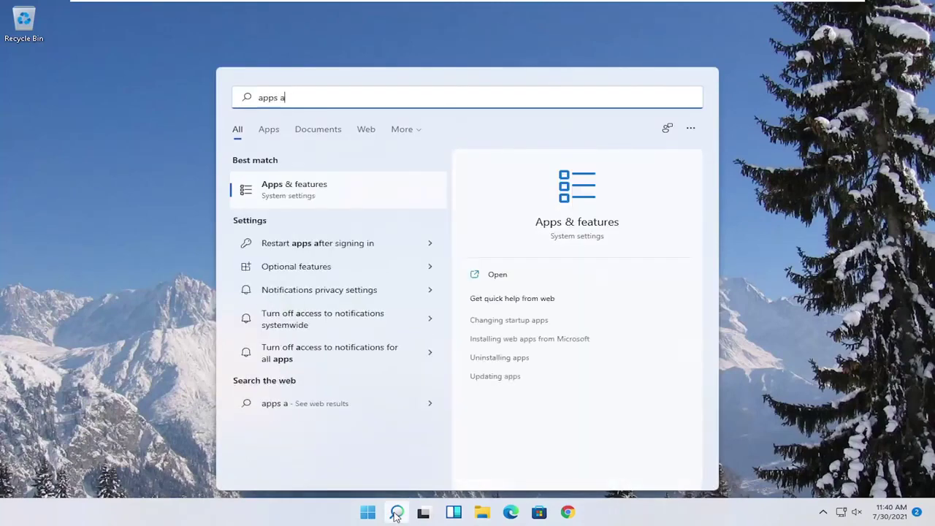
{"action": "type", "text": "nd features"}
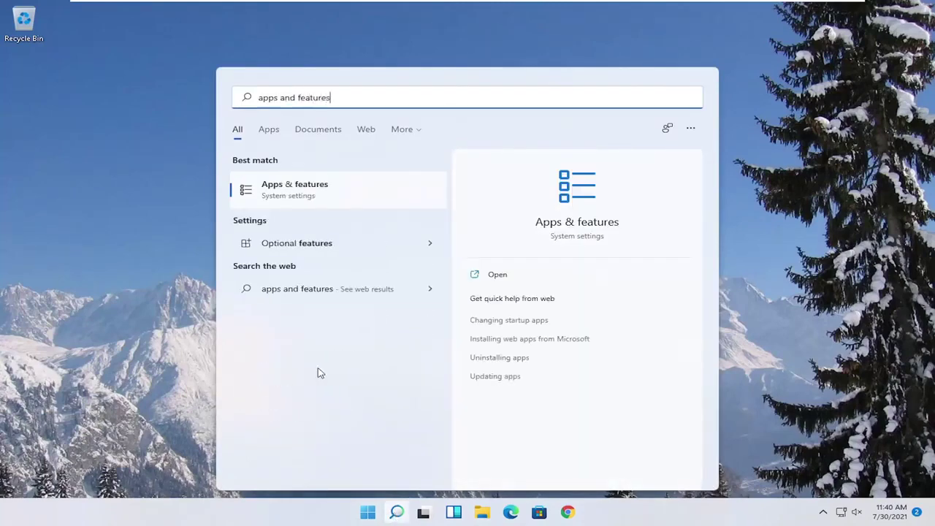
{"action": "left_click", "coordinate": [316, 182]}
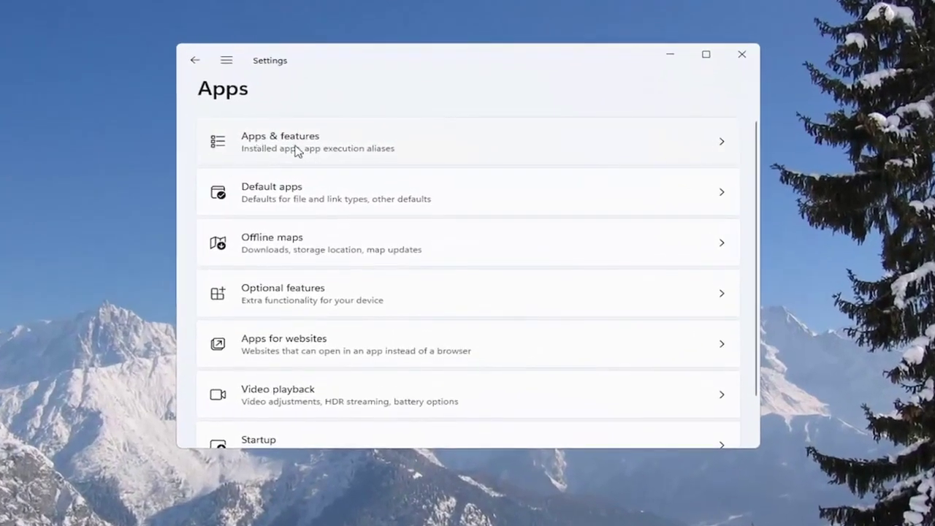
{"action": "left_click", "coordinate": [323, 151]}
{"action": "scroll", "coordinate": [323, 340], "scroll_direction": "down", "scroll_amount": 3}
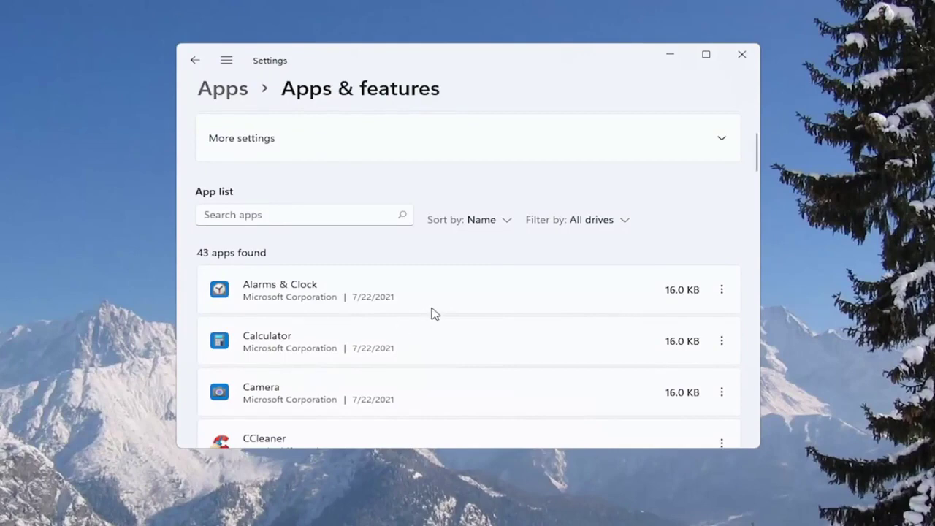
{"action": "left_click", "coordinate": [741, 57]}
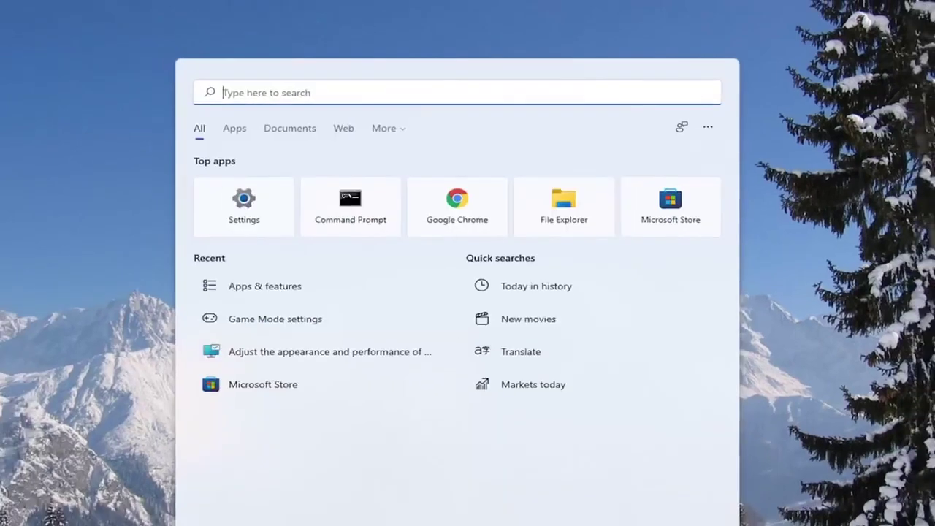
- Run sfc /scannow in a Command Prompt opened as administrator
{"action": "type", "text": "cmd"}
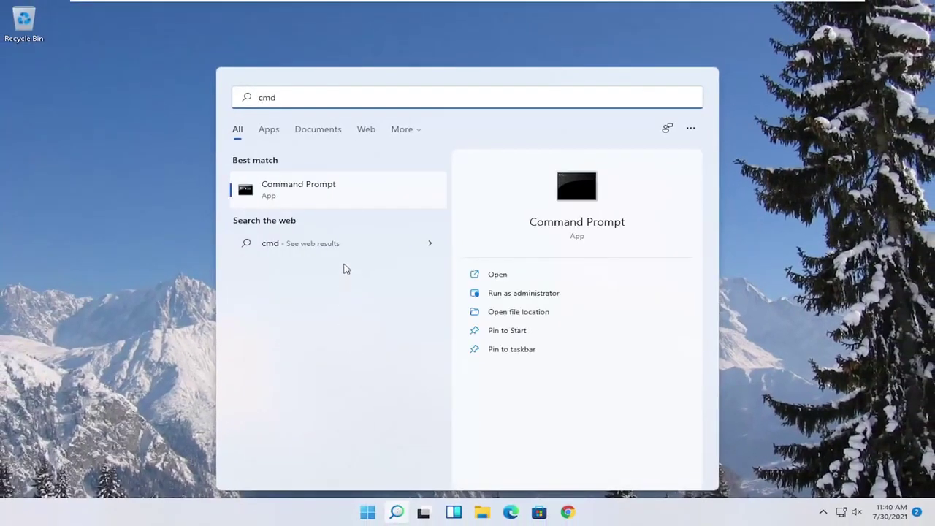
{"action": "right_click", "coordinate": [295, 194]}
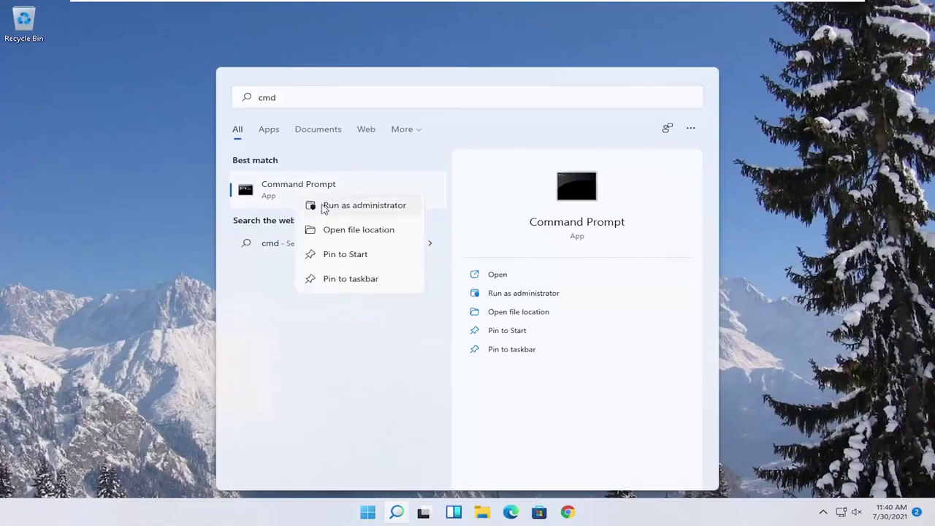
{"action": "left_click", "coordinate": [365, 206]}
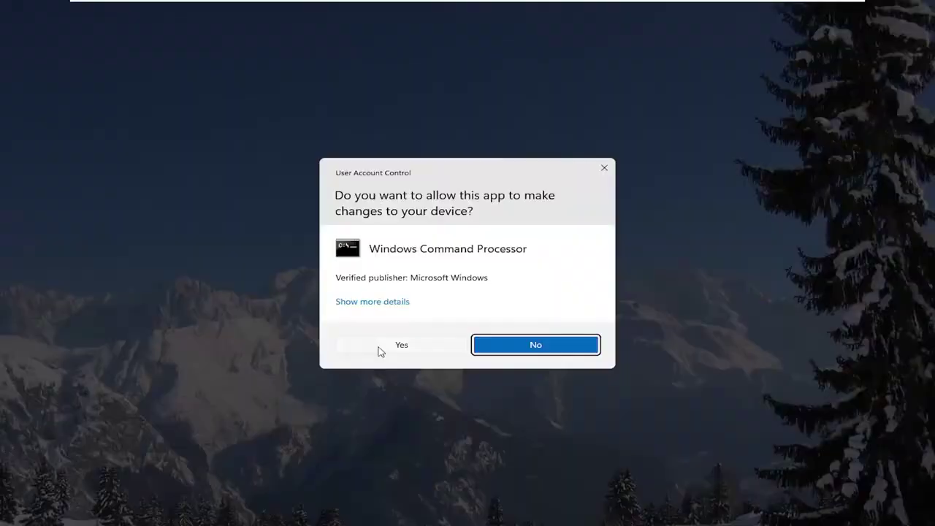
{"action": "left_click", "coordinate": [379, 352]}
{"action": "left_click_drag", "start_coordinate": [335, 93], "coordinate": [394, 94]}
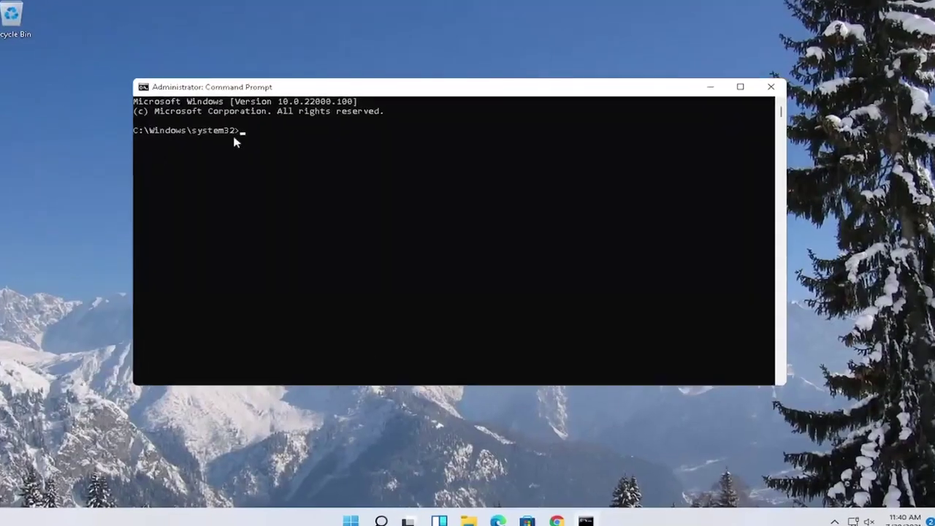
{"action": "type", "text": "sfc"}
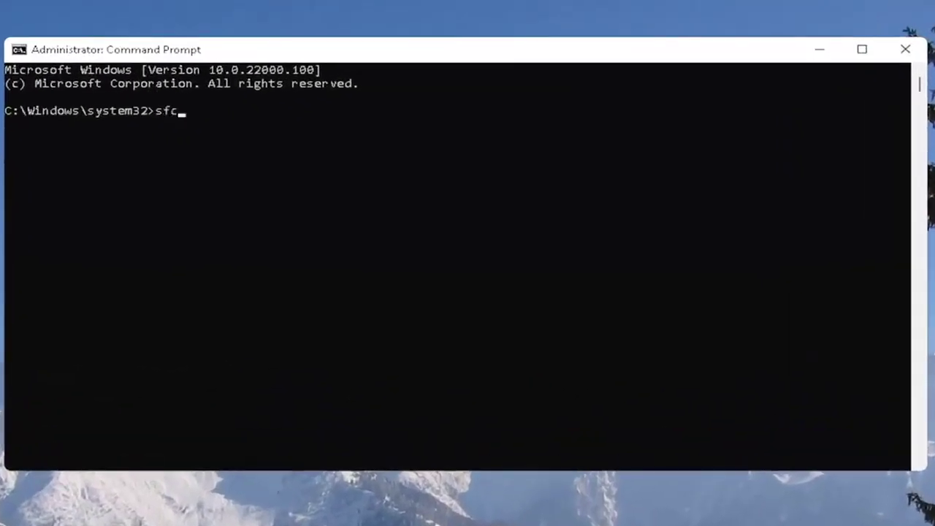
{"action": "type", "text": " /scannow"}
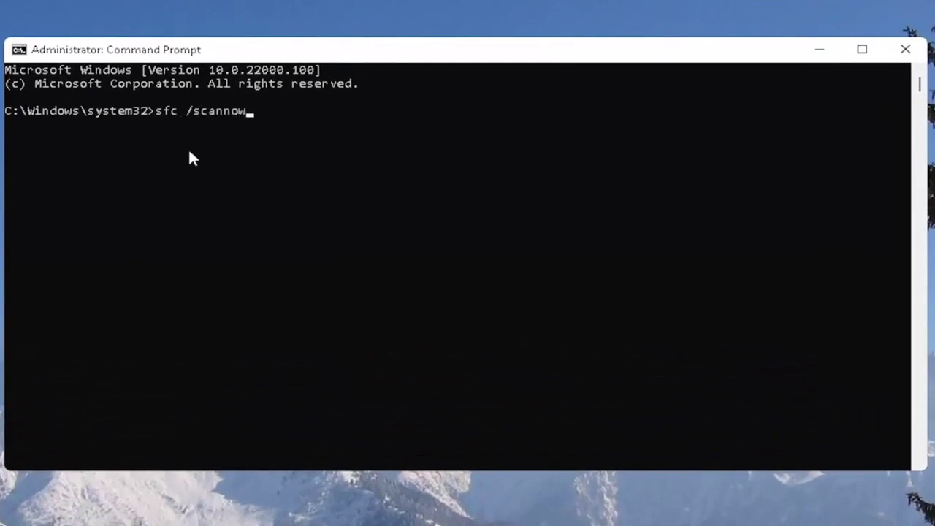
{"action": "key", "text": "Return"}
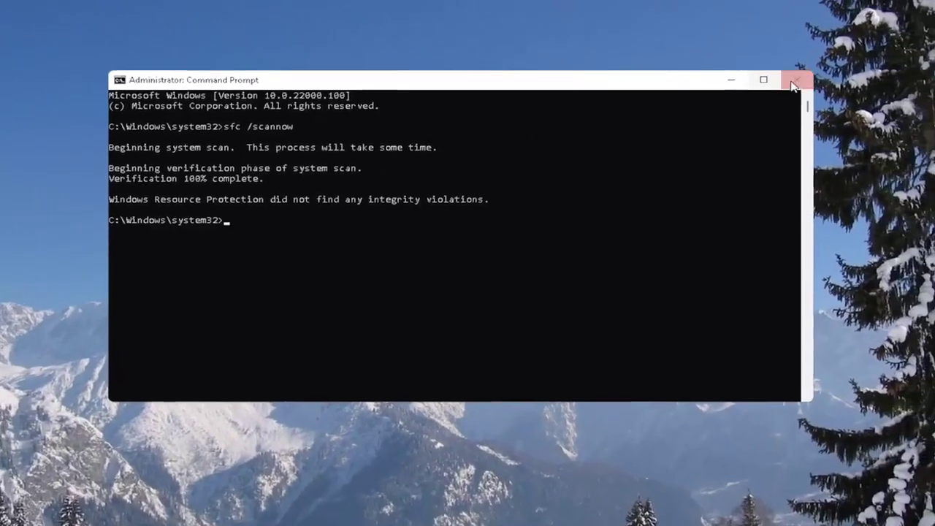
- Close the administrator Command Prompt and bring up the Shut down or sign out options
{"action": "left_click", "coordinate": [793, 86]}
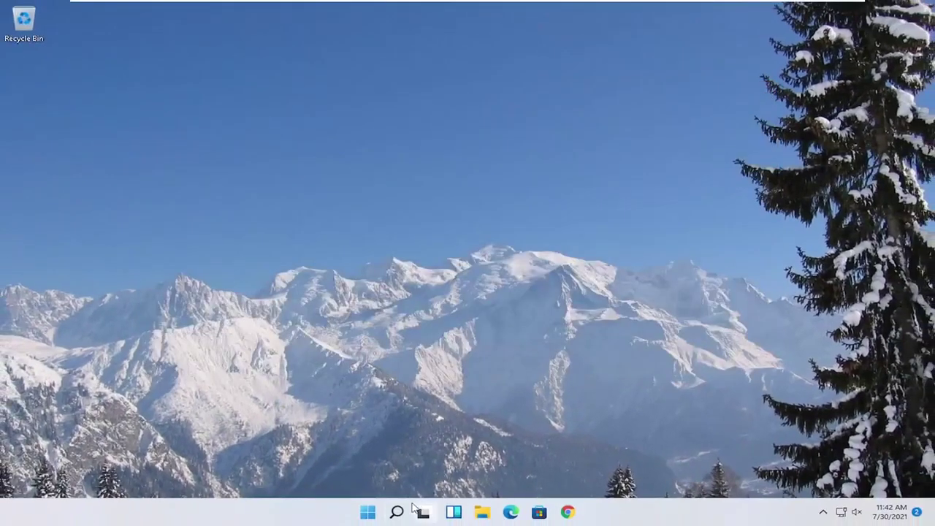
{"action": "right_click", "coordinate": [368, 516]}
{"action": "mouse_move", "coordinate": [358, 470]}
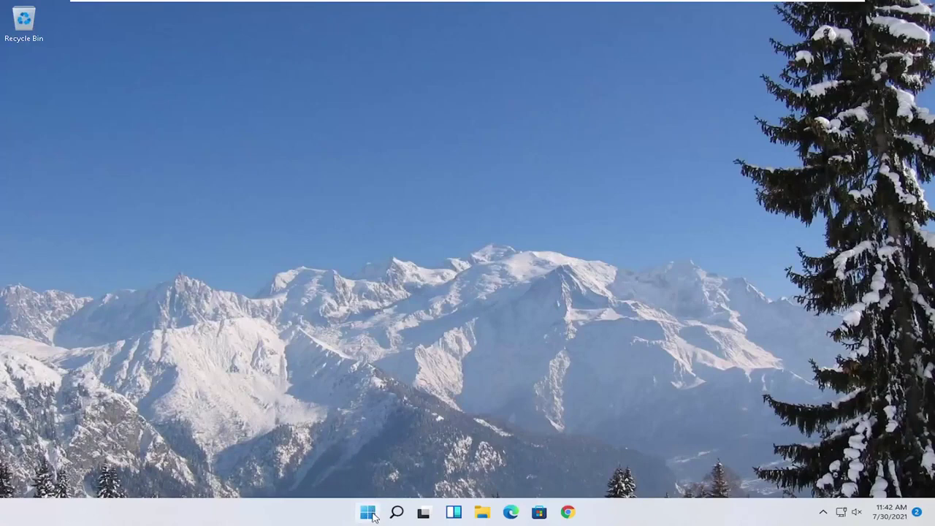
- Open Local Disk (C:) Properties from This PC in File Explorer
{"action": "right_click", "coordinate": [372, 515]}
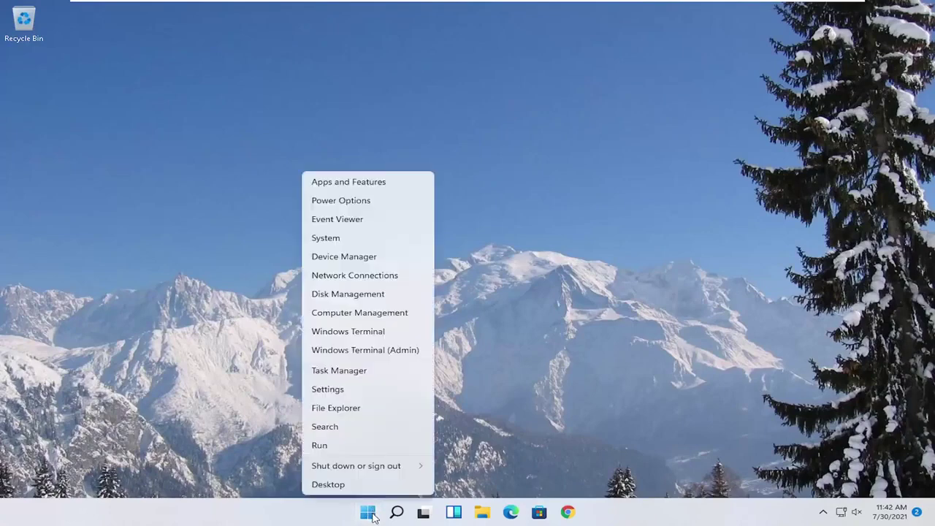
{"action": "left_click", "coordinate": [342, 406]}
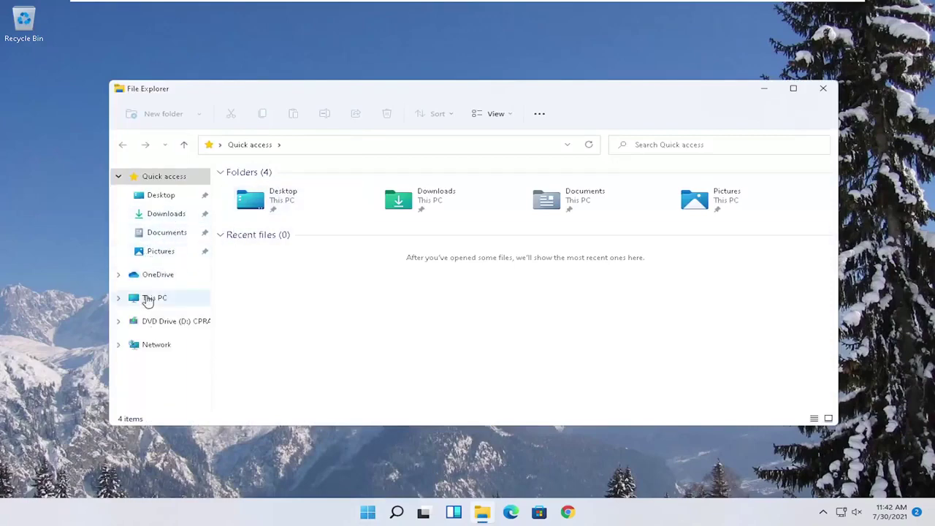
{"action": "left_click", "coordinate": [143, 297]}
{"action": "left_click", "coordinate": [292, 283]}
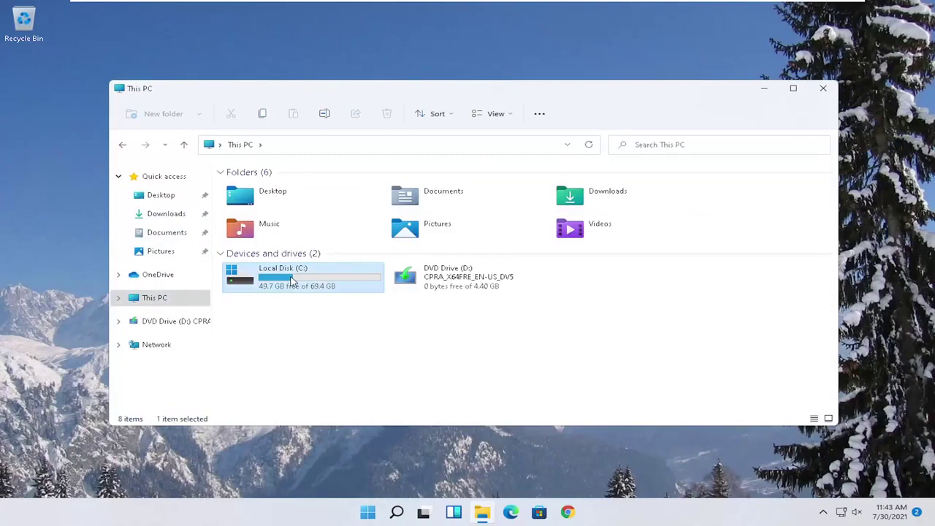
{"action": "right_click", "coordinate": [292, 283]}
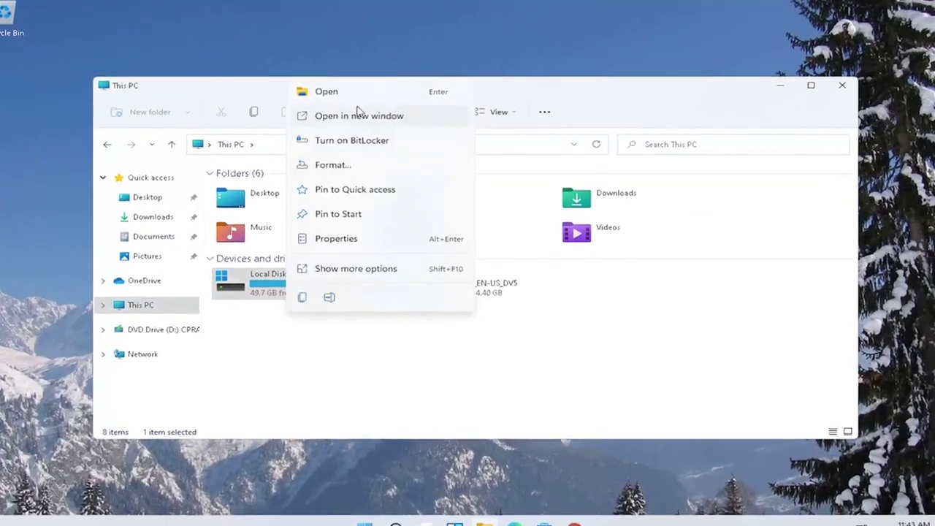
{"action": "left_click", "coordinate": [340, 238]}
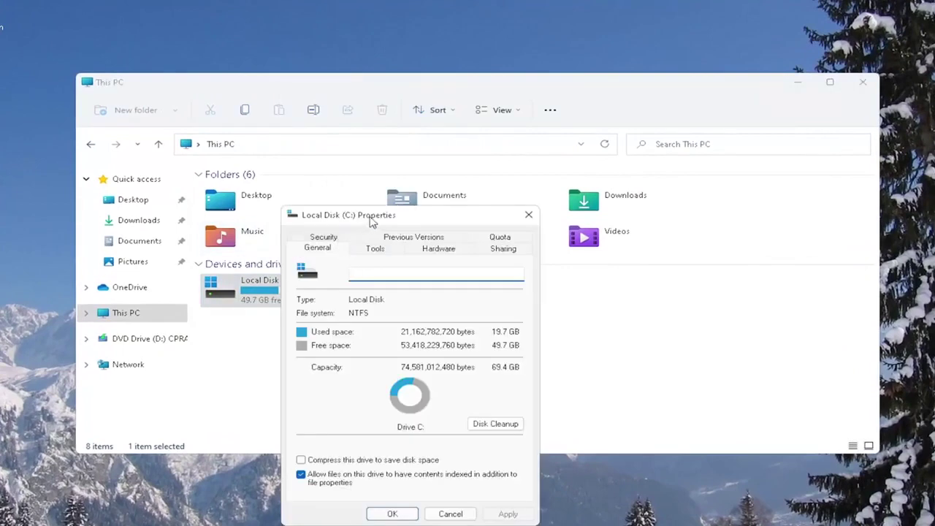
{"action": "left_click_drag", "start_coordinate": [355, 197], "coordinate": [386, 170]}
{"action": "left_click_drag", "start_coordinate": [376, 216], "coordinate": [400, 119]}
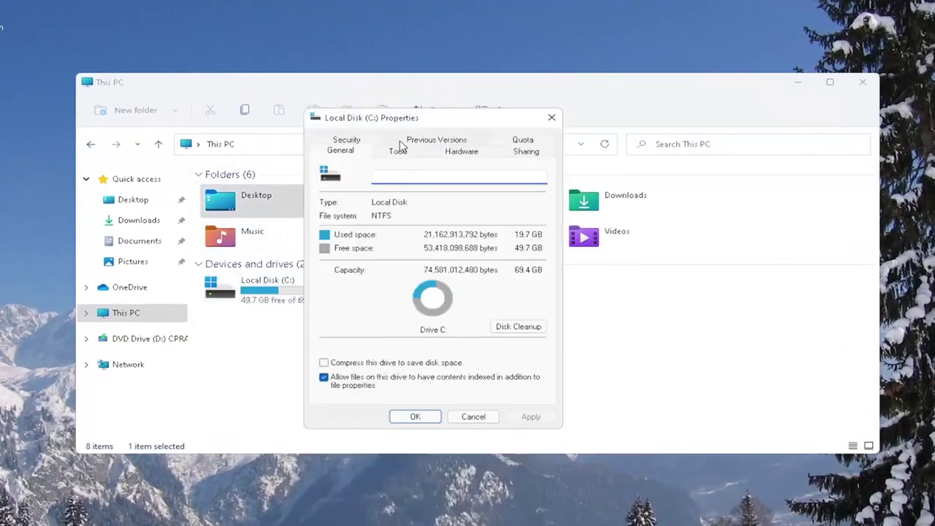
- Scan drive C: for errors from the Tools tab, confirm none found, and close Properties
{"action": "left_click", "coordinate": [398, 151]}
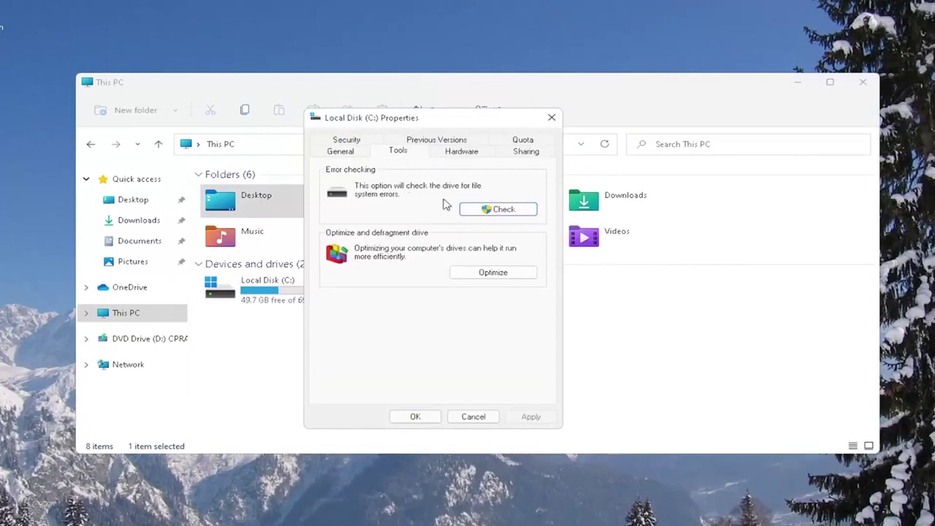
{"action": "left_click", "coordinate": [499, 211]}
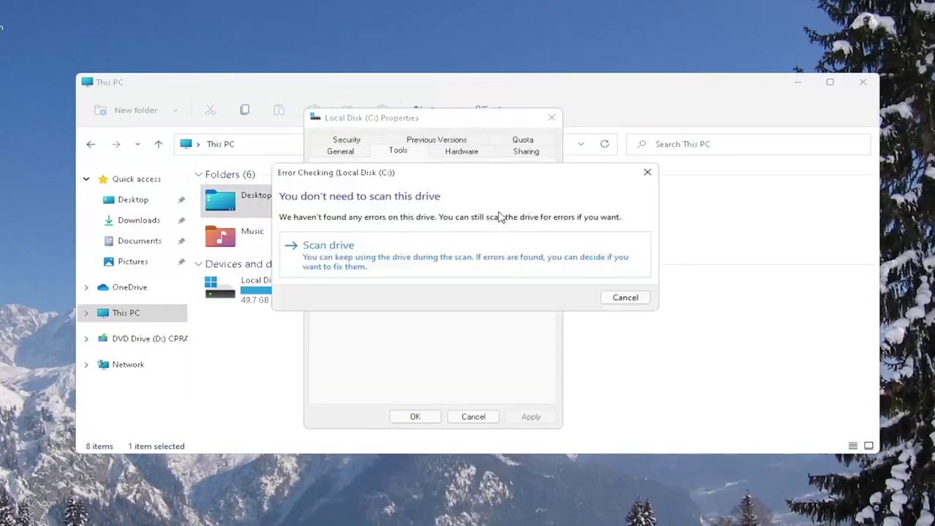
{"action": "left_click", "coordinate": [365, 257]}
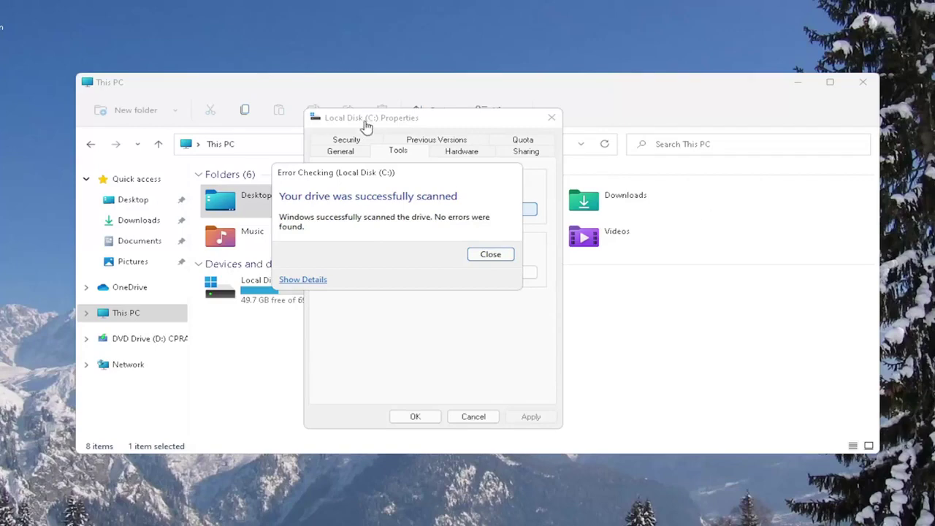
{"action": "left_click_drag", "start_coordinate": [388, 171], "coordinate": [408, 187]}
{"action": "left_click", "coordinate": [511, 269]}
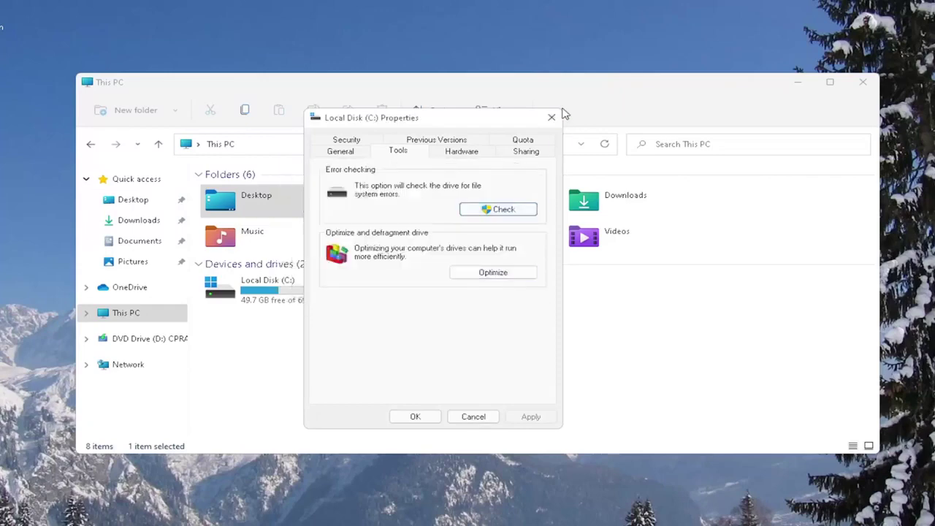
{"action": "left_click", "coordinate": [551, 117]}
{"action": "left_click", "coordinate": [863, 82]}
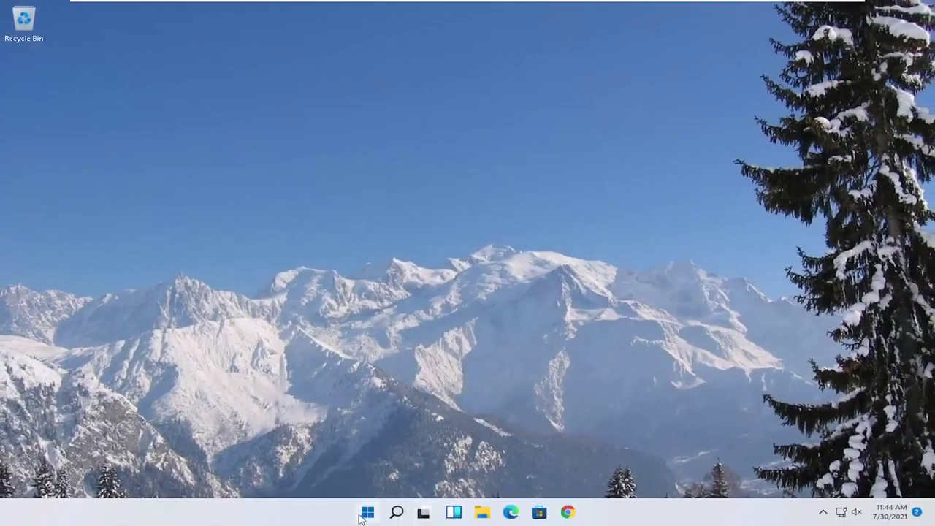
{"action": "right_click", "coordinate": [367, 512]}
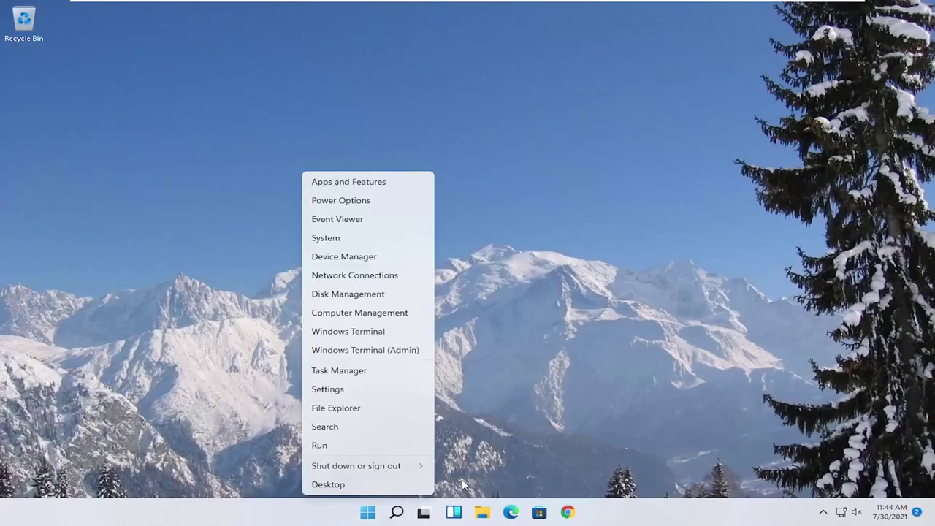